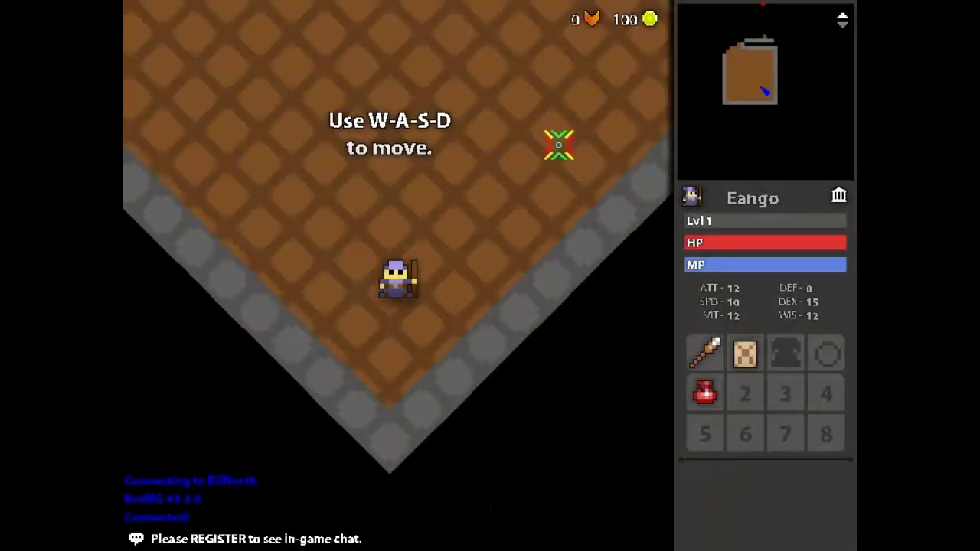
Step: Shoot and walk the character around the starting room, then bring up Options with Escape
left_click(451, 245)
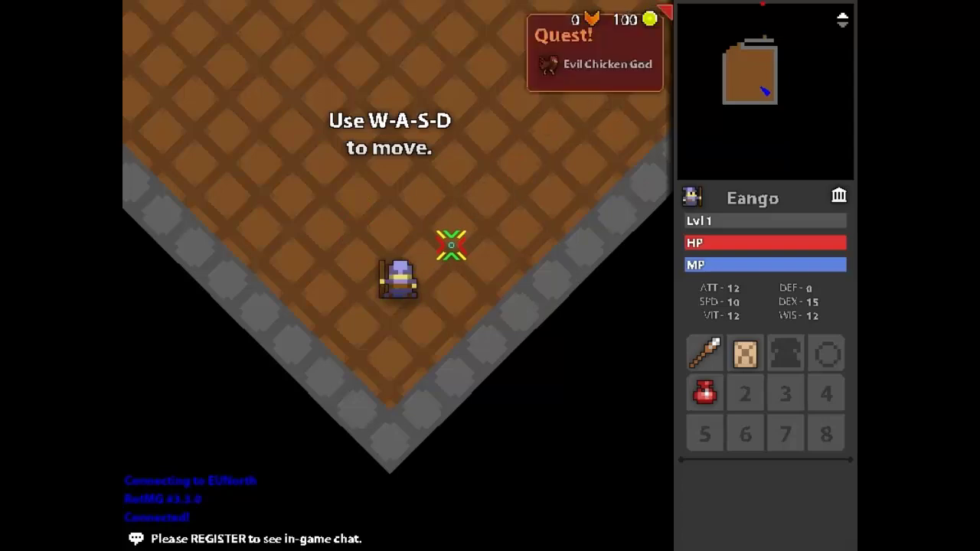
key("w+a")
key("d")
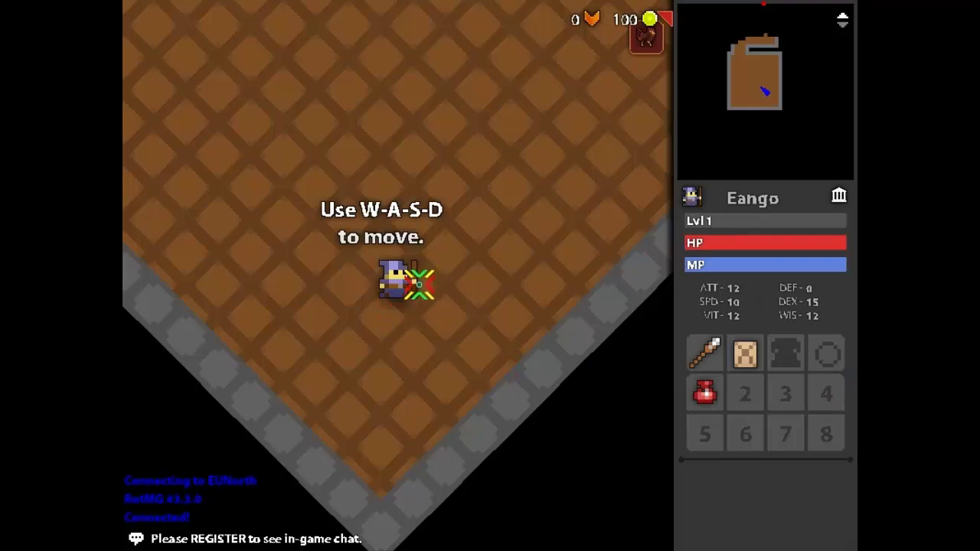
key("Escape")
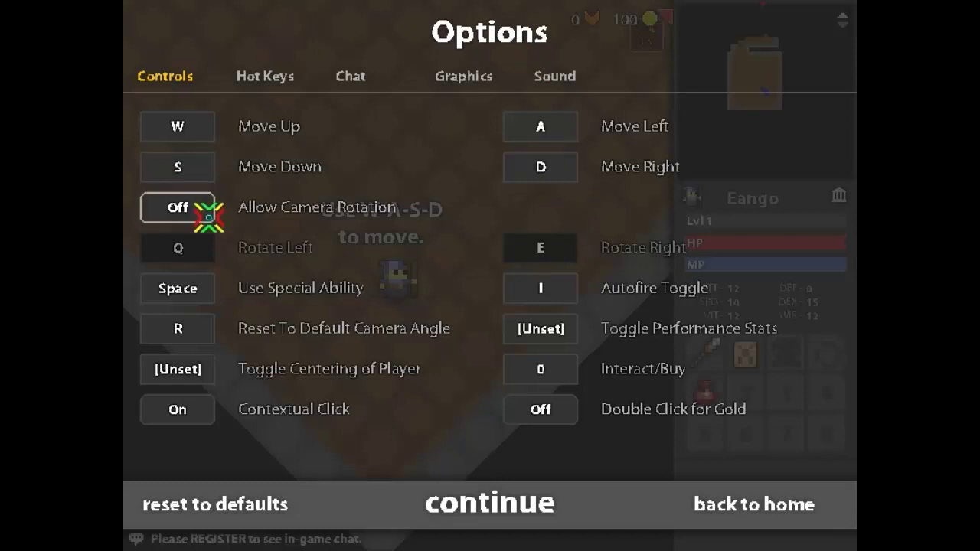
Step: Turn Allow Camera Rotation on and rebind Autofire Toggle from I to X
left_click(178, 207)
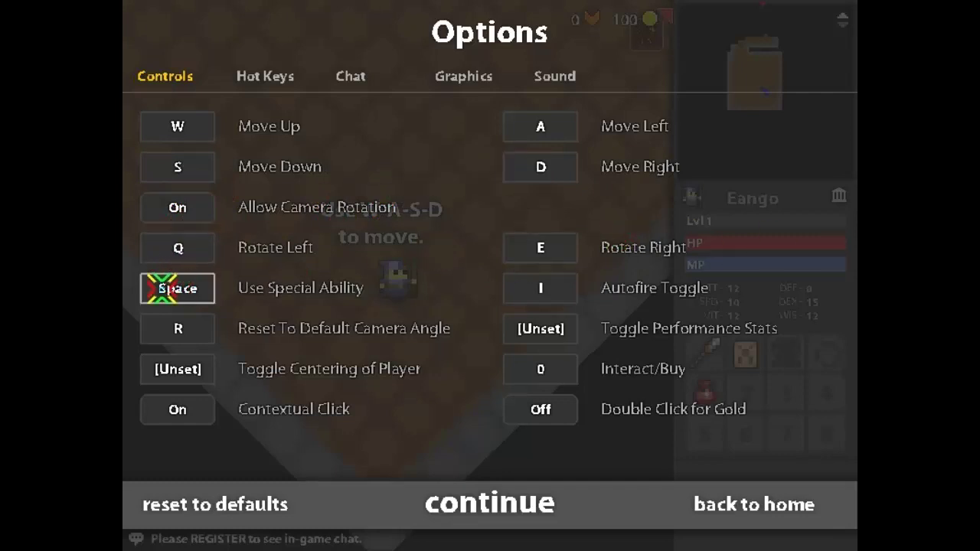
left_click(542, 288)
key("x")
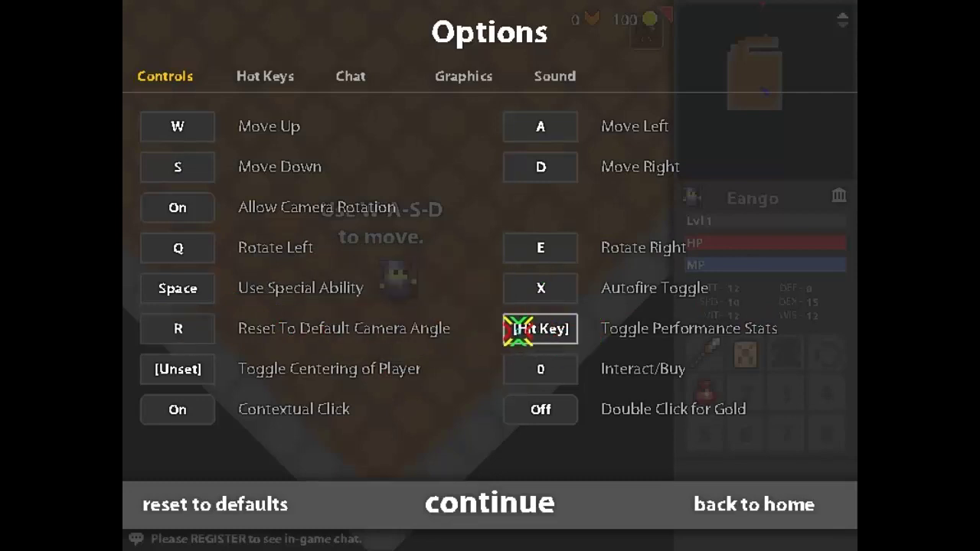
Step: Bind Toggle Performance Stats to P, Toggle Centering of Player to C and Interact/Buy to B
key("p")
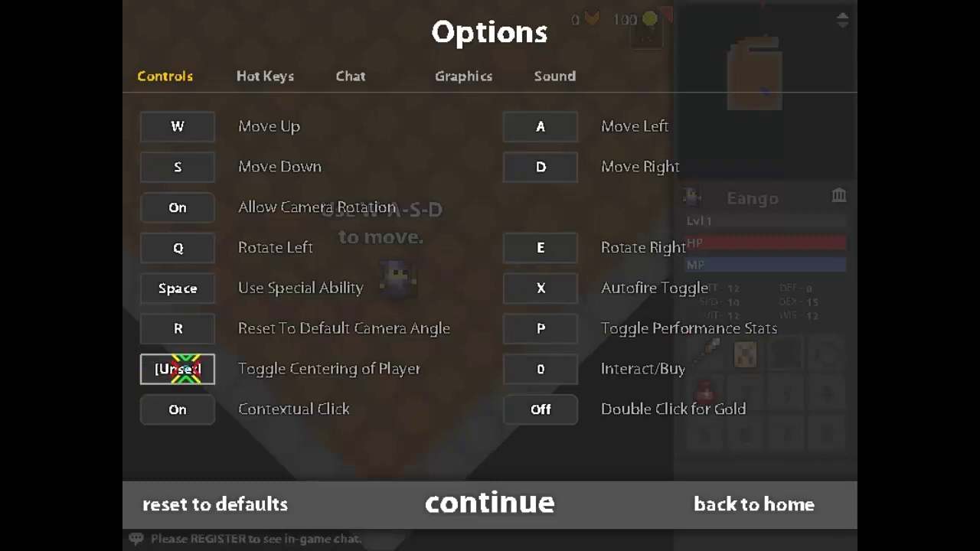
left_click(195, 369)
key("c")
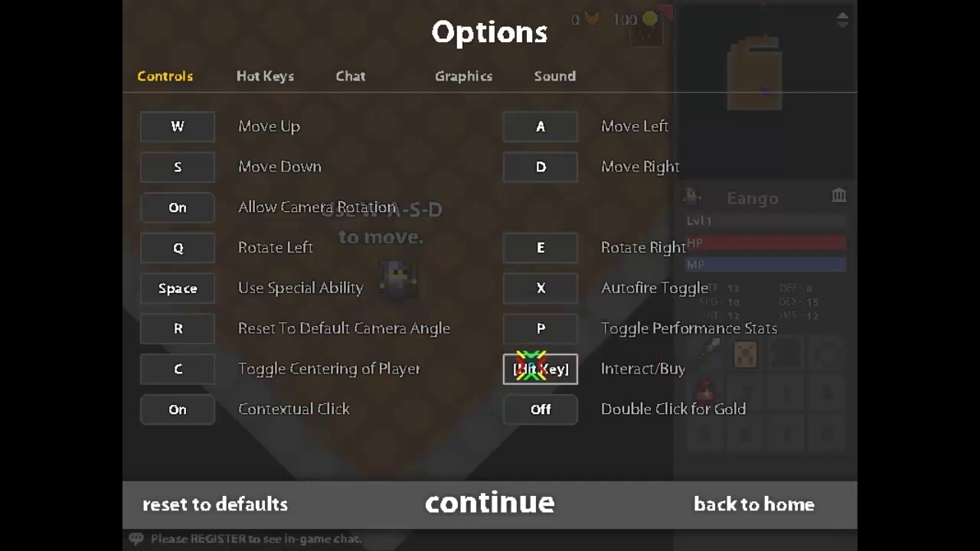
key("b")
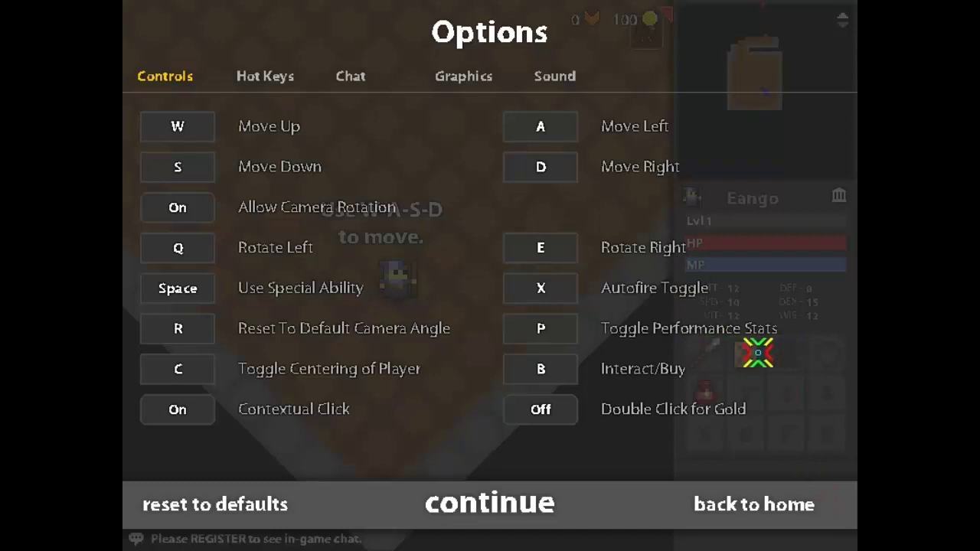
mouse_move(688, 401)
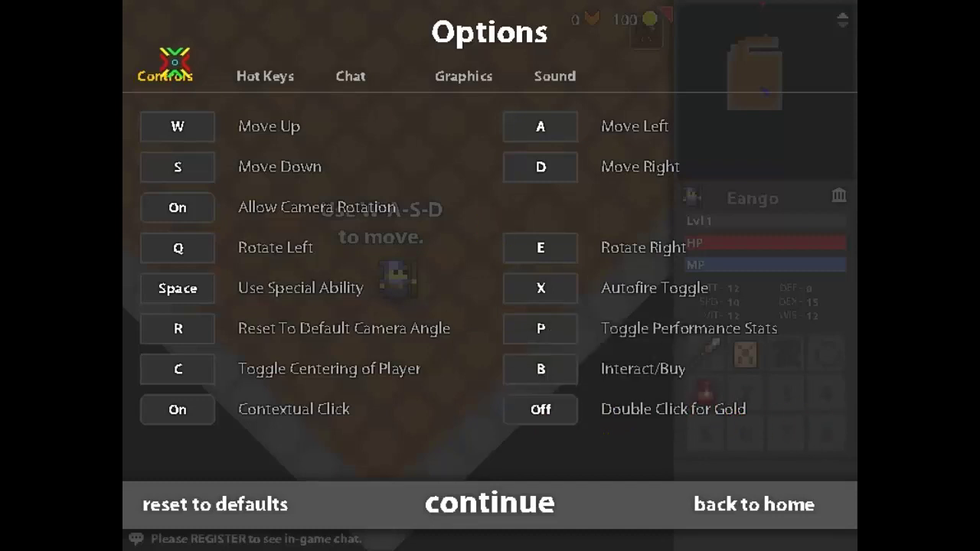
Step: Rebind Escape To Nexus to F and Show Options to Esc, and set Filter Offensive Language off
left_click(257, 76)
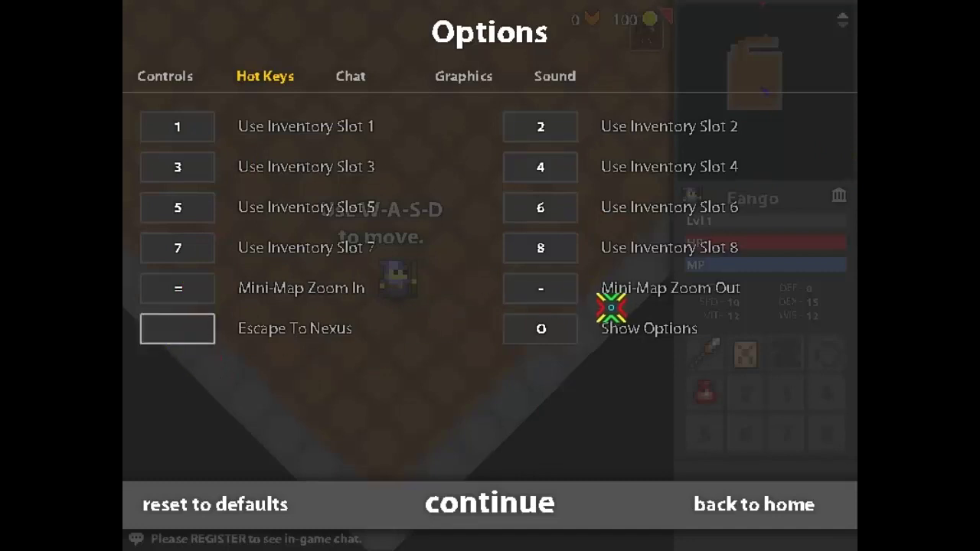
key("f")
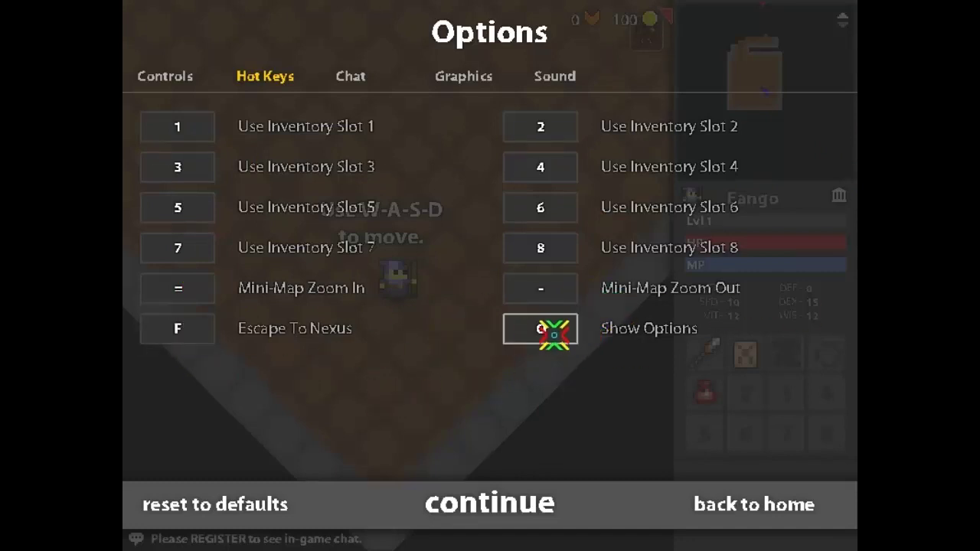
left_click(532, 333)
key("Escape")
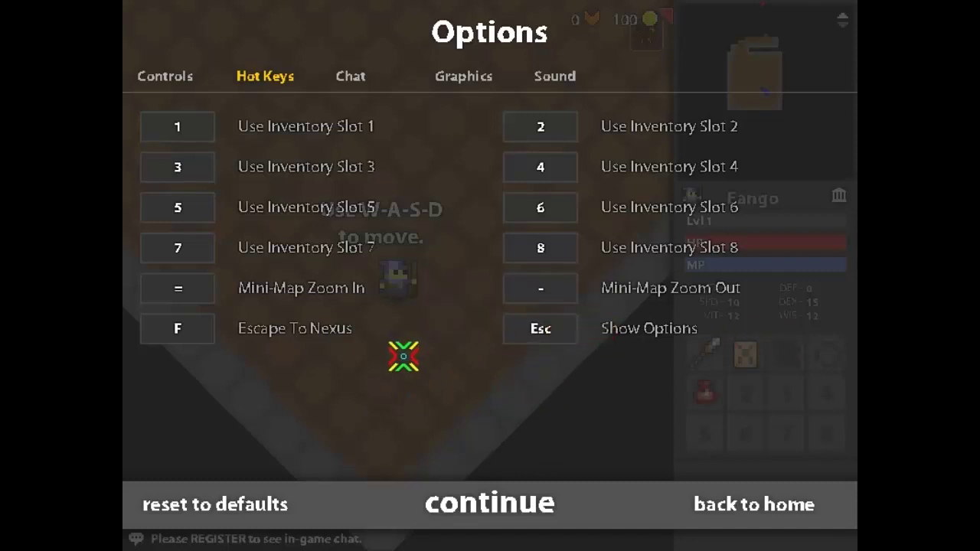
left_click(353, 76)
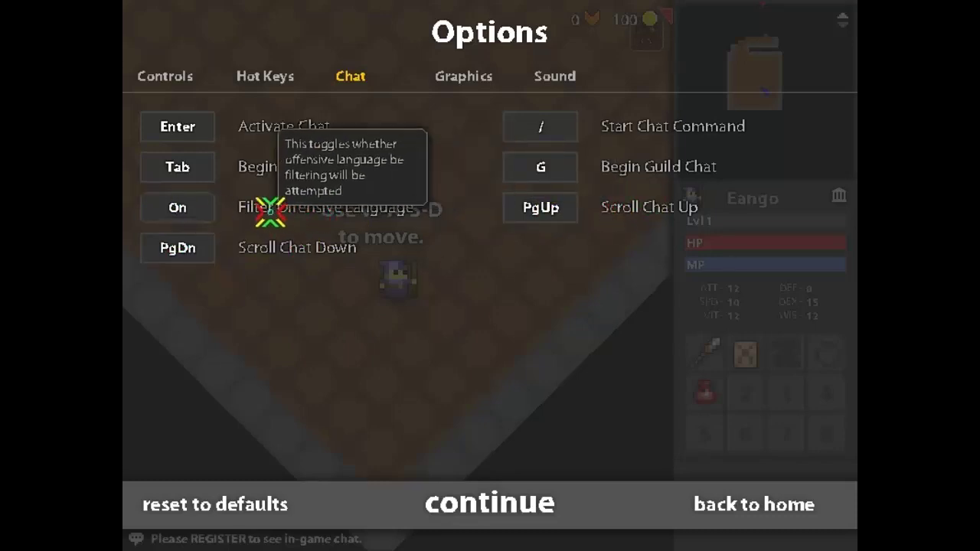
left_click(179, 207)
Step: On the Graphics tab, change Default Camera Angle from 45° to 0°
left_click(488, 80)
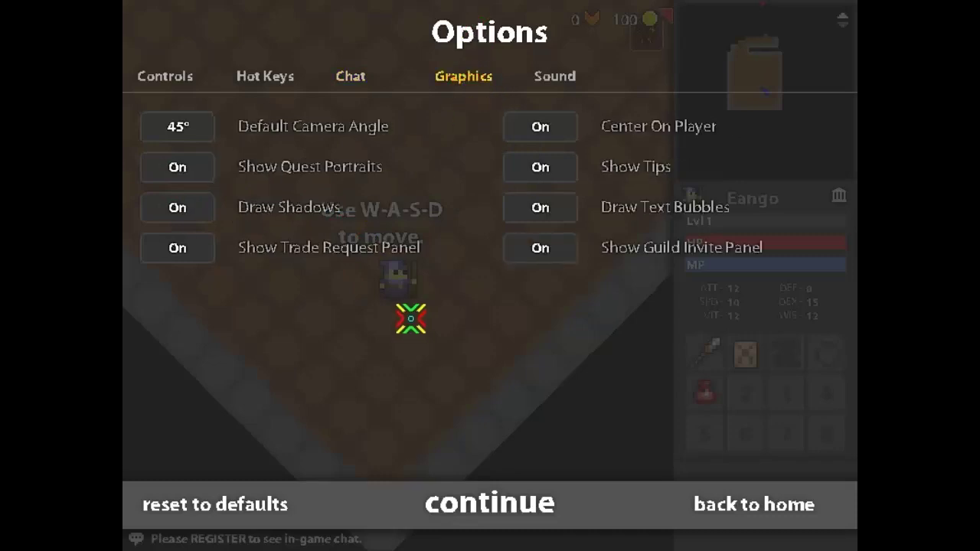
left_click(178, 126)
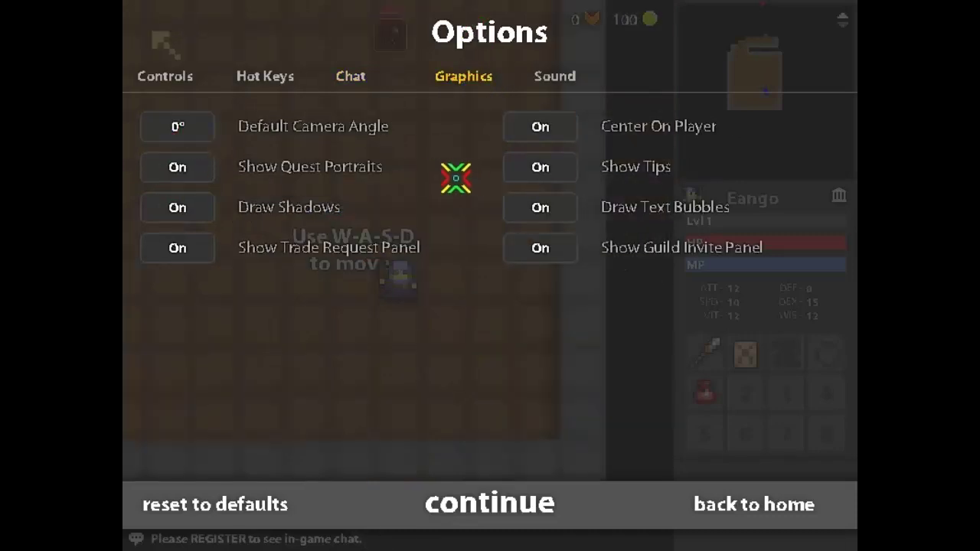
mouse_move(611, 238)
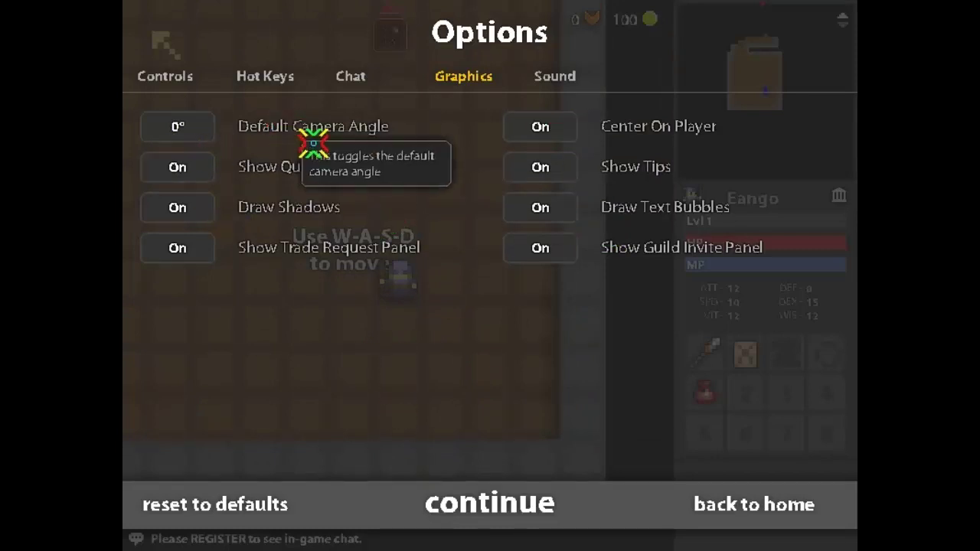
mouse_move(362, 166)
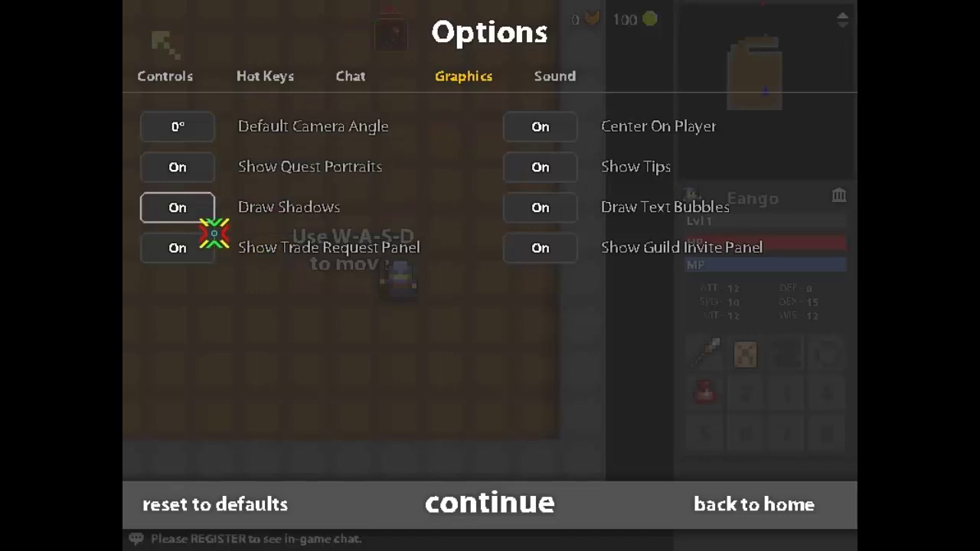
Step: Turn off Draw Shadows, Show Trade Request Panel, Center On Player and Show Tips
left_click(179, 207)
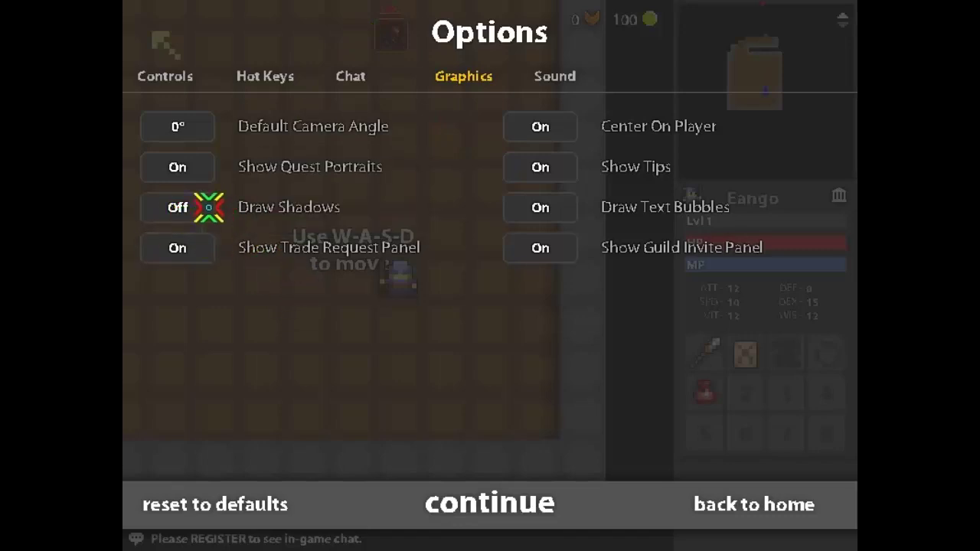
left_click(184, 210)
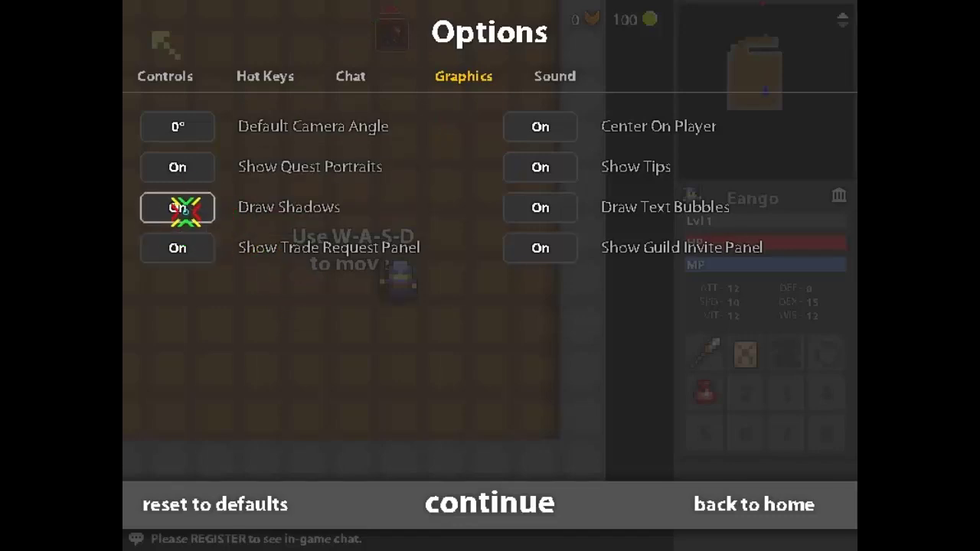
left_click(184, 209)
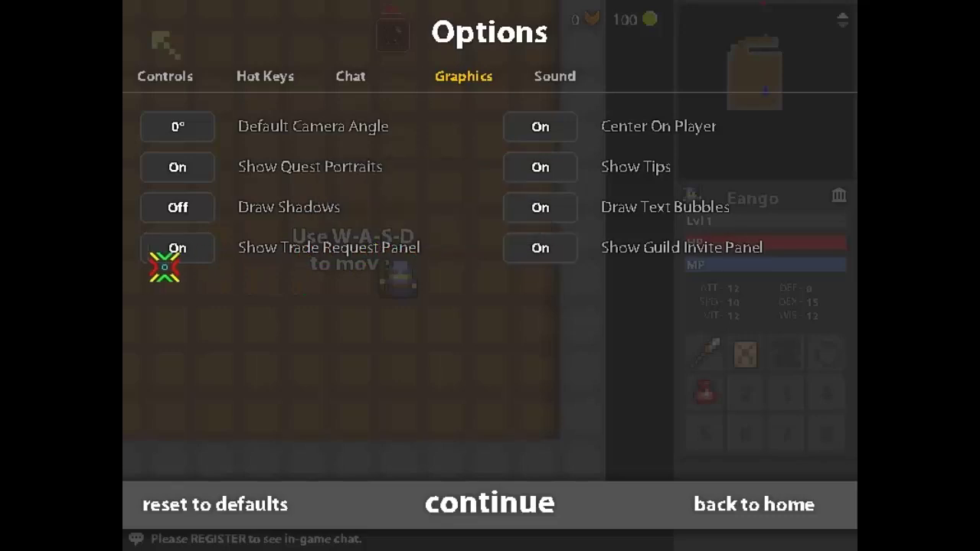
left_click(171, 250)
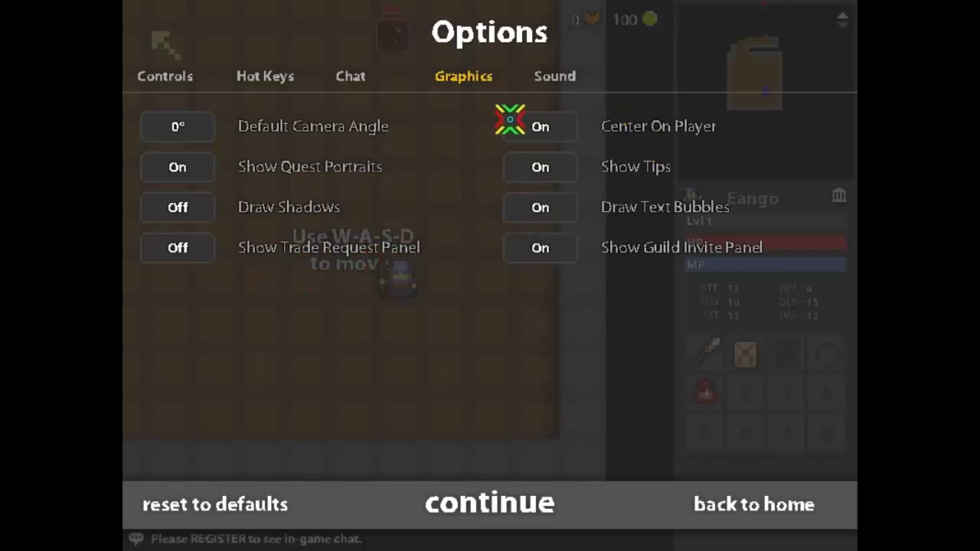
left_click(548, 128)
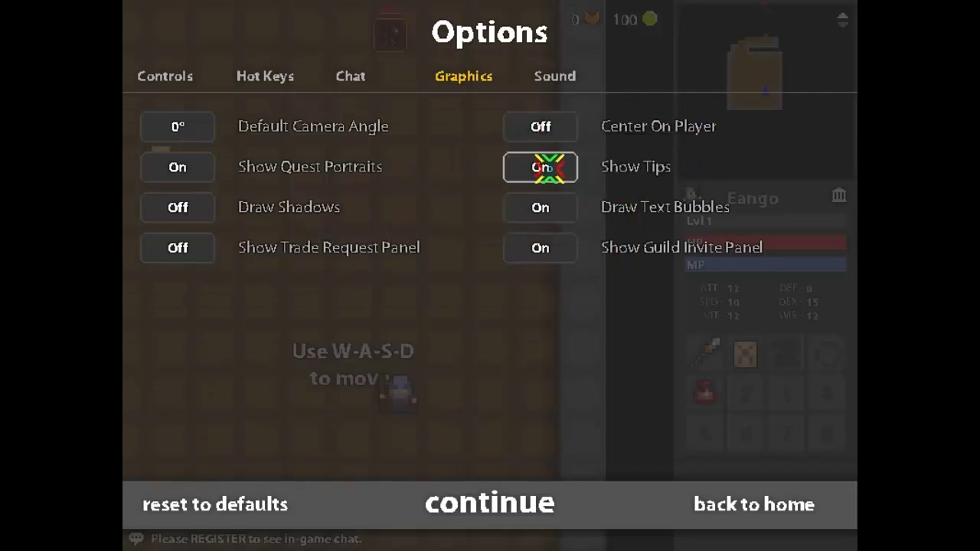
left_click(548, 167)
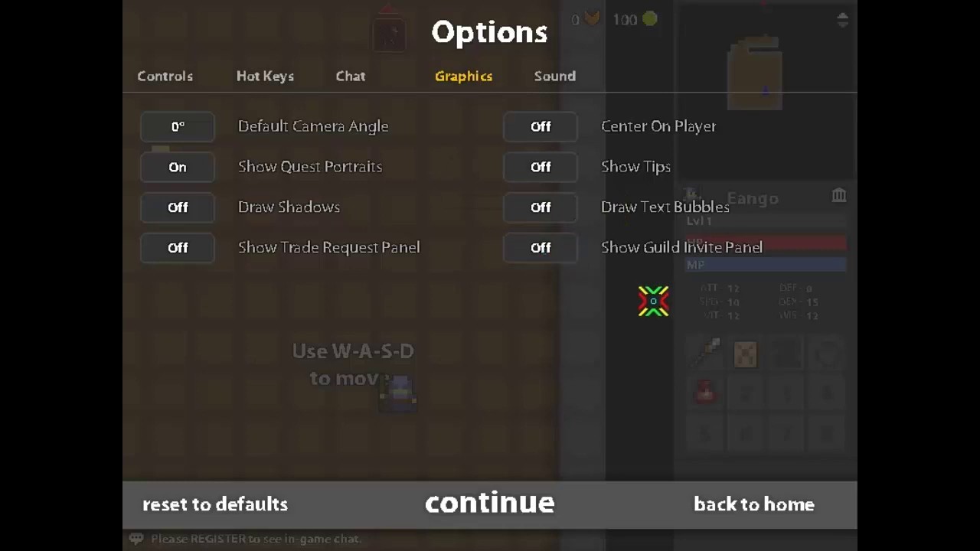
Step: In Sound settings, turn off music and weapon sounds, leaving sound effects on
left_click(560, 76)
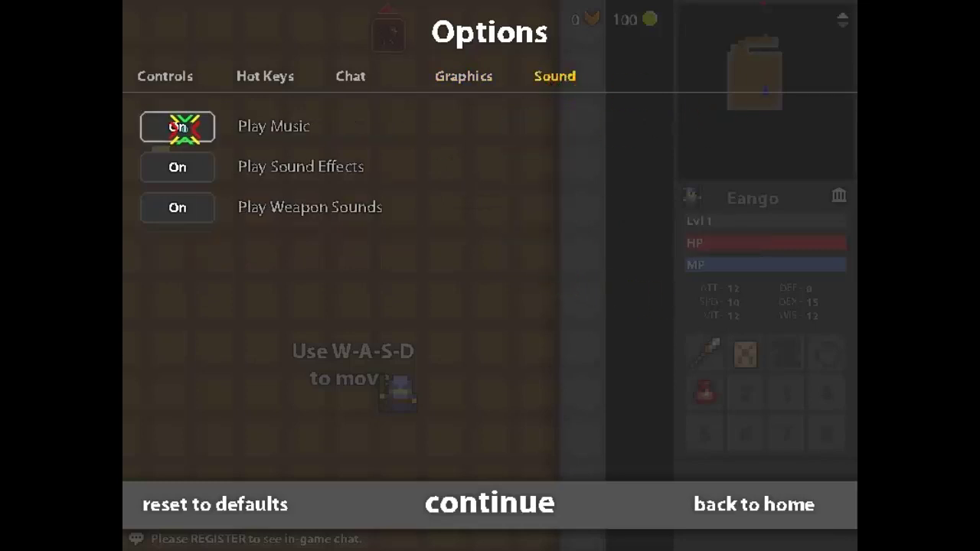
left_click(177, 127)
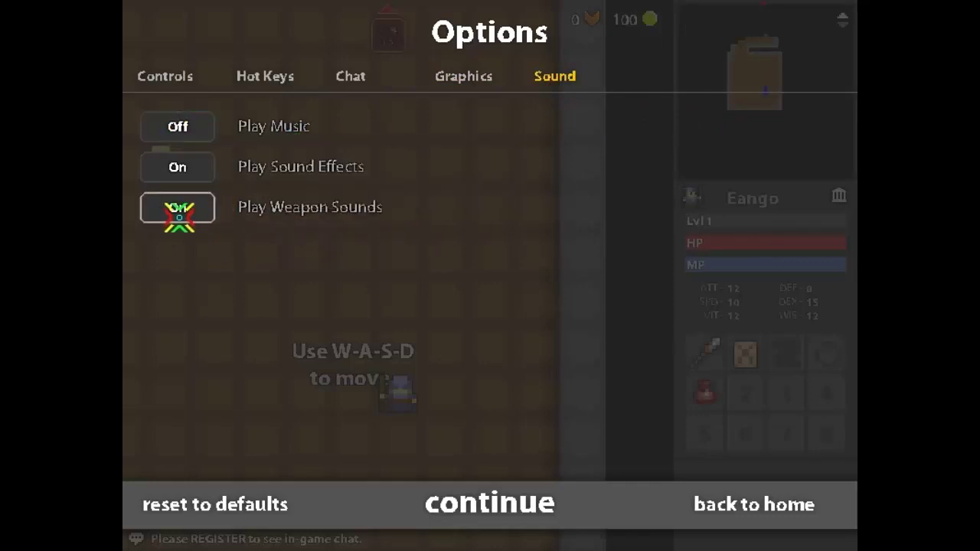
left_click(192, 208)
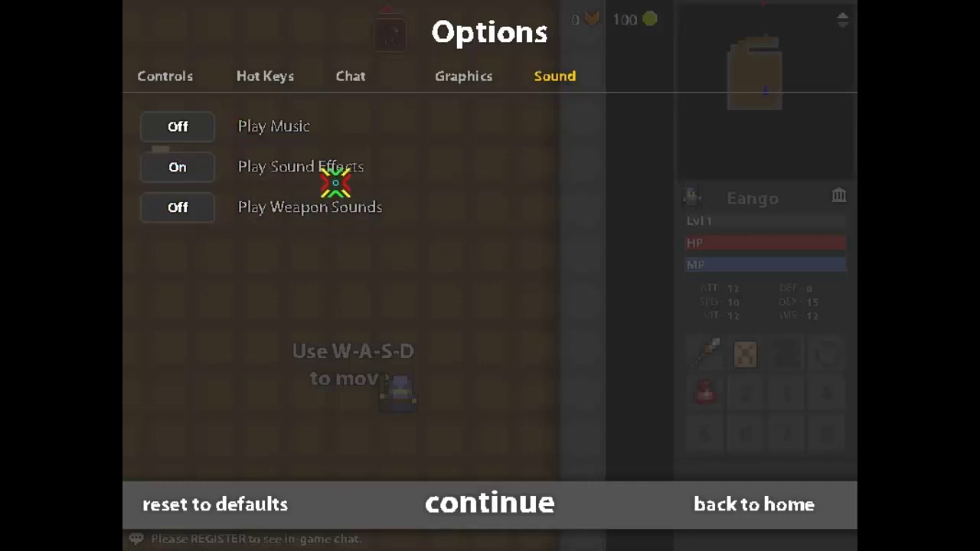
Step: Resume play, rotate the view straight, and travel to the Nexus, walking among players
left_click(500, 515)
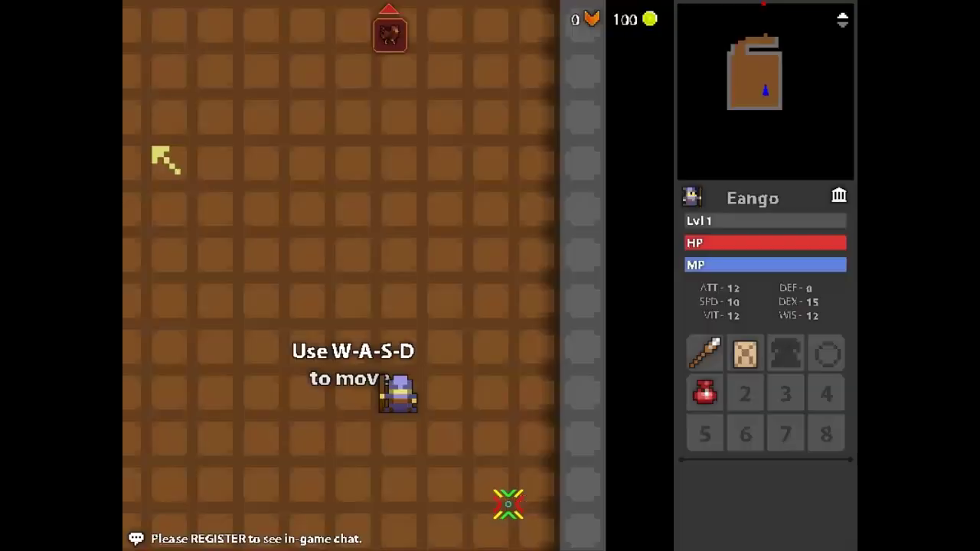
key("e")
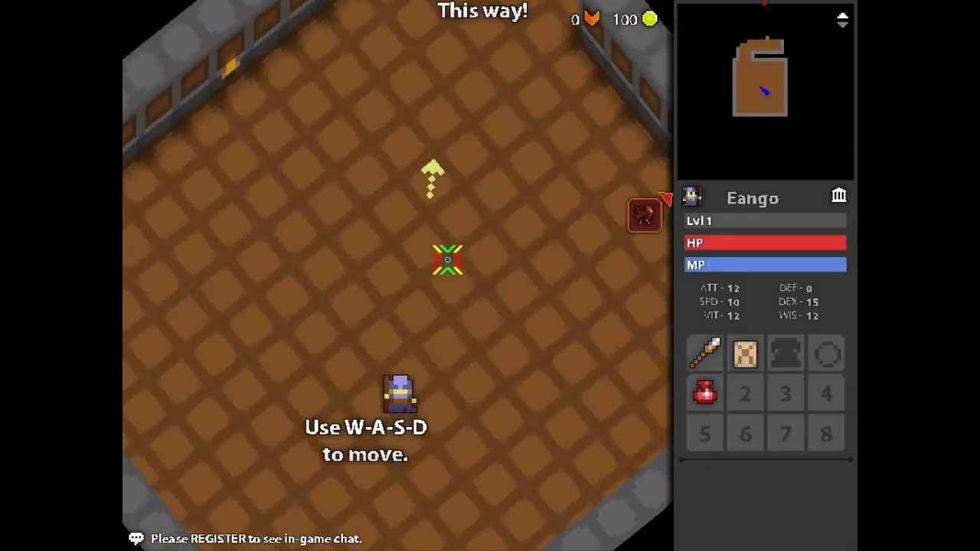
key("e")
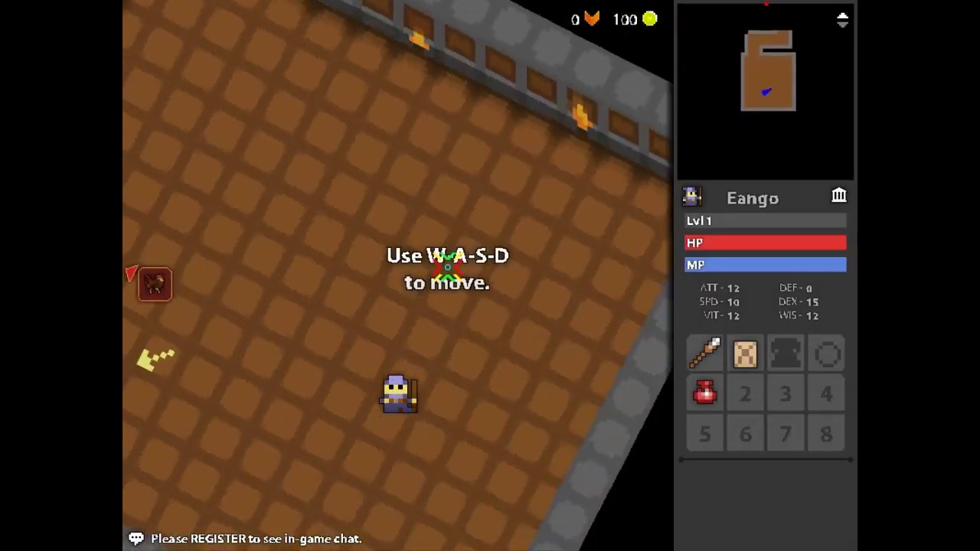
key("e")
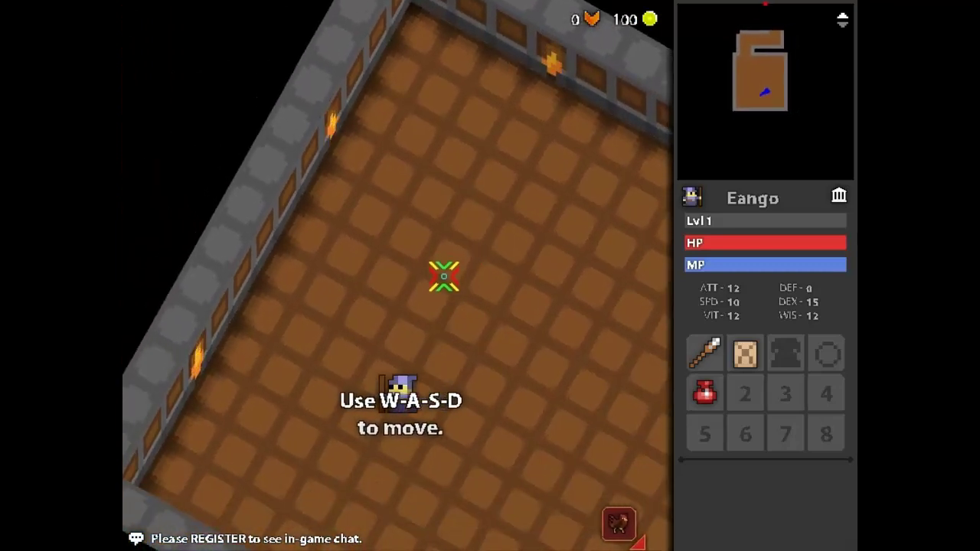
key("e")
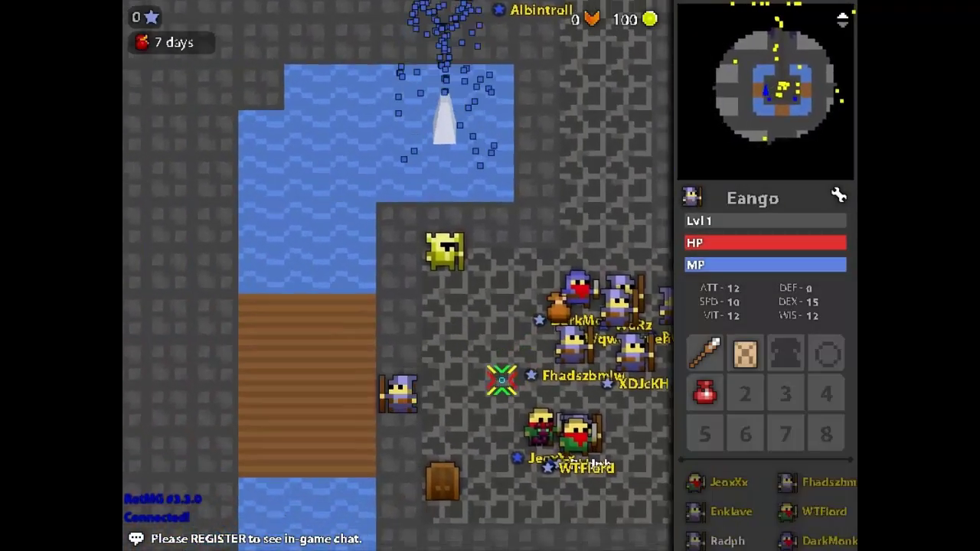
key("a")
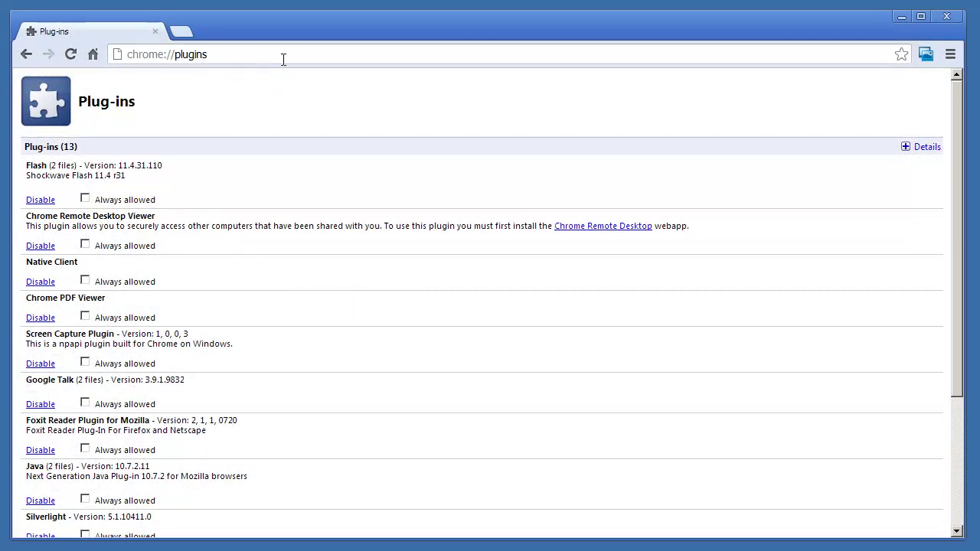
Step: Expand all plug-in details on chrome://plugins and highlight pepflashplayer in Flash's file path
left_click(287, 56)
left_click(284, 54)
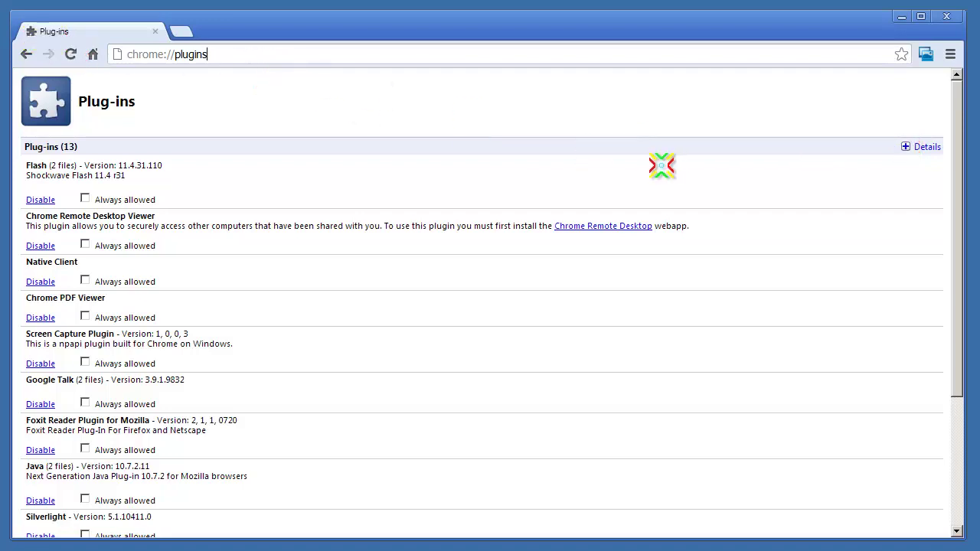
left_click(906, 147)
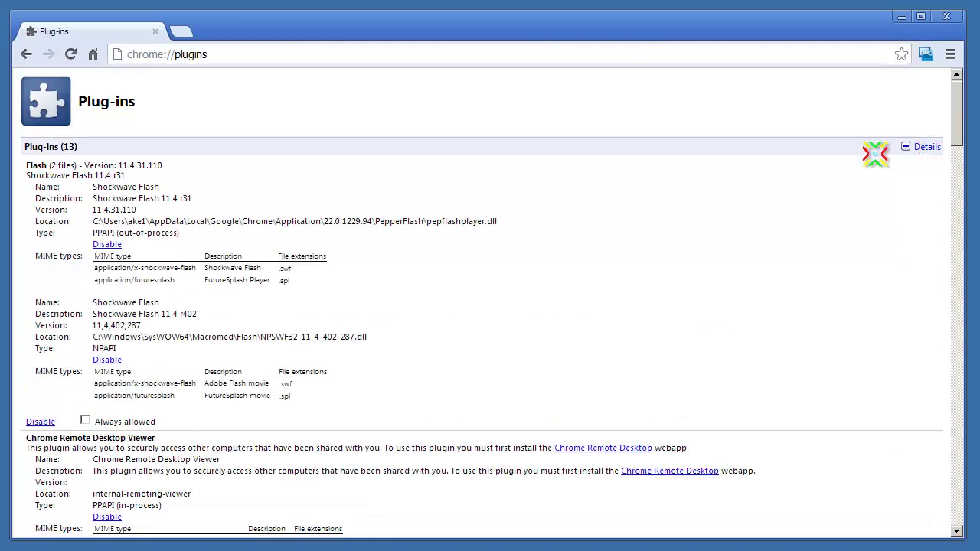
left_click_drag(428, 221, 487, 224)
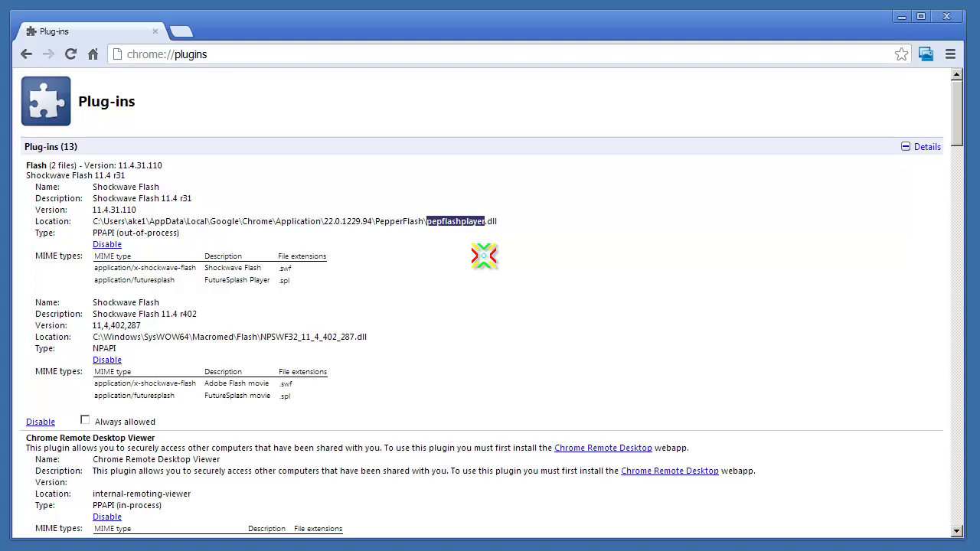
Step: Collapse the plug-in list to its summary, then expand the details again
left_click(193, 51)
left_click(233, 54)
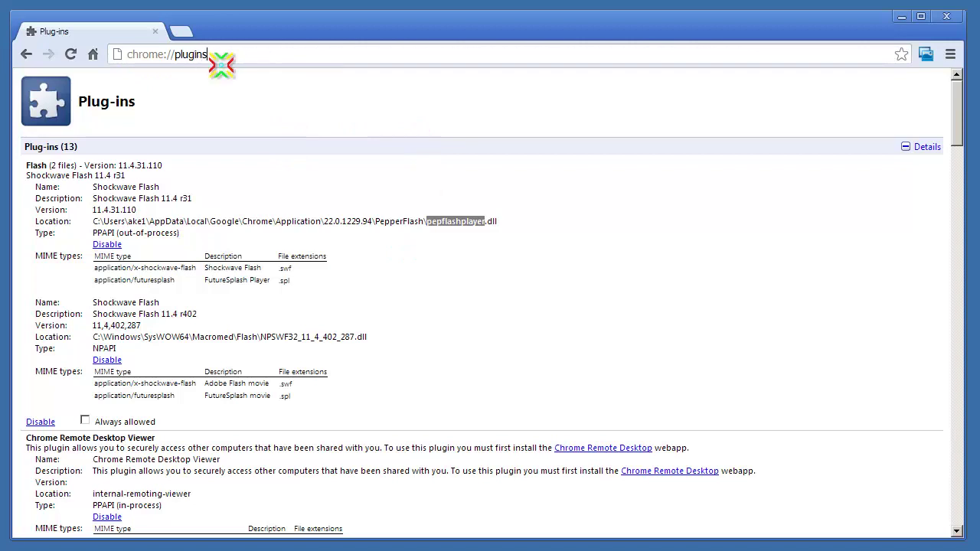
left_click(908, 148)
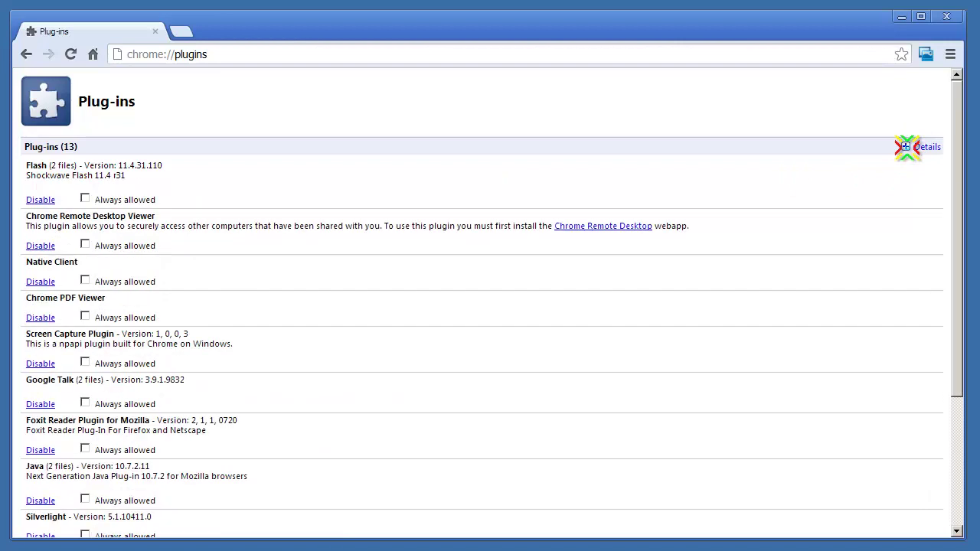
double_click(59, 167)
left_click(906, 147)
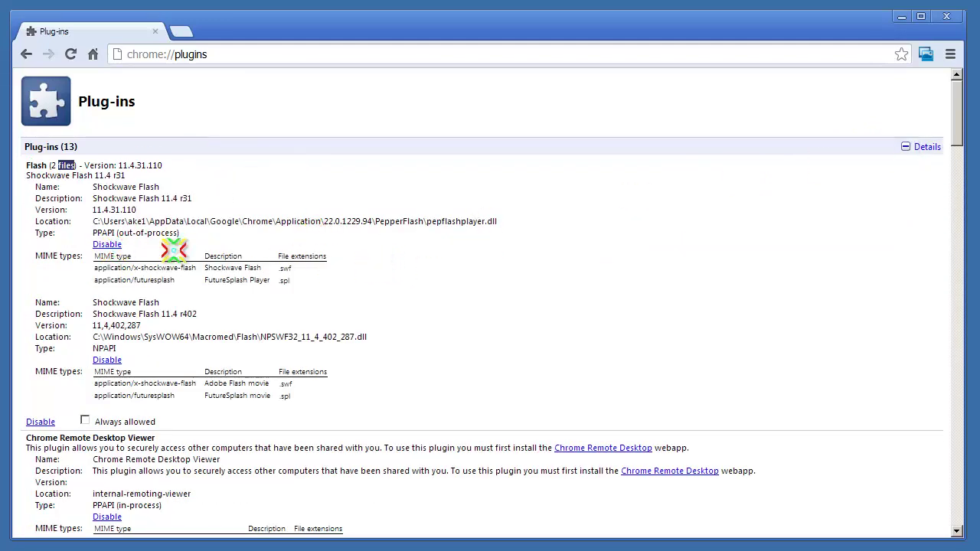
Step: Disable the PepperFlash (PPAPI) Flash file and highlight the NPAPI Flash file path
left_click(111, 245)
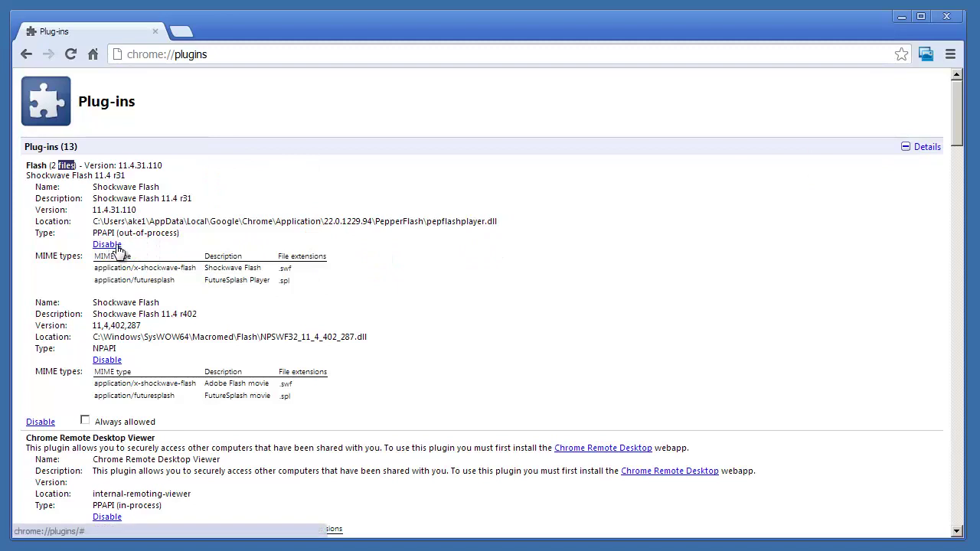
left_click(111, 245)
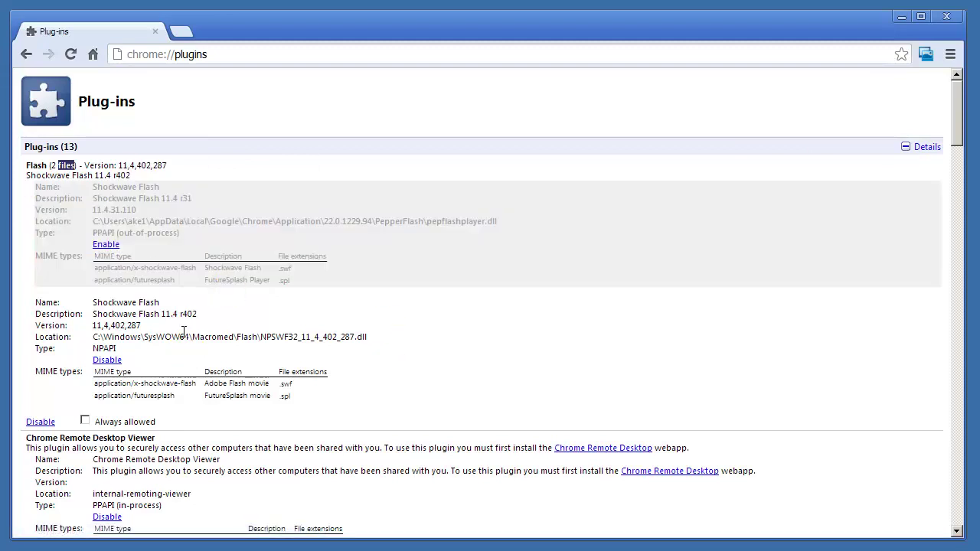
left_click_drag(163, 337, 396, 335)
left_click(311, 337)
Step: Inspect the NPAPI Flash version and file name, then collapse details to the compact list
mouse_move(117, 330)
left_mouse_down()
mouse_move(77, 348)
mouse_move(350, 337)
mouse_move(84, 335)
left_mouse_up()
left_click(375, 337)
left_click(509, 334)
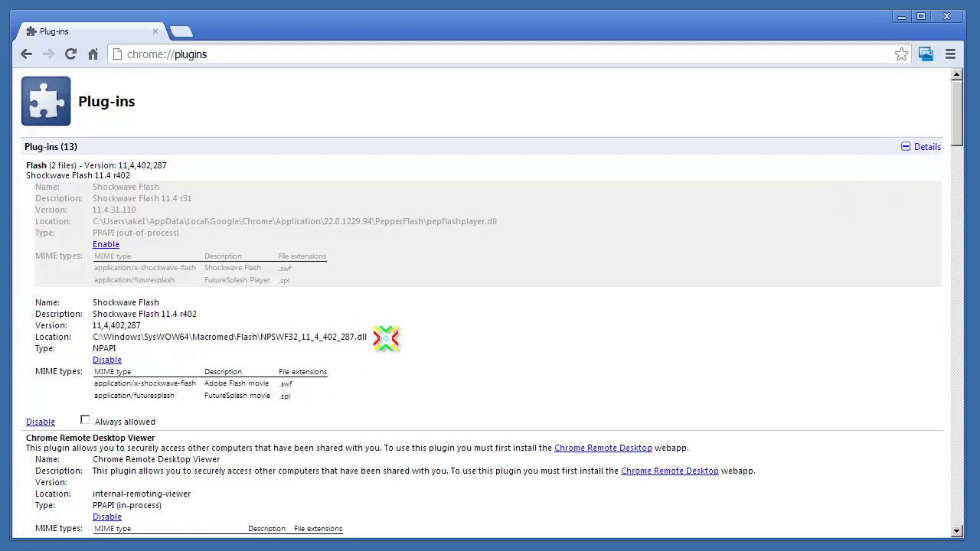
left_click_drag(369, 336, 283, 337)
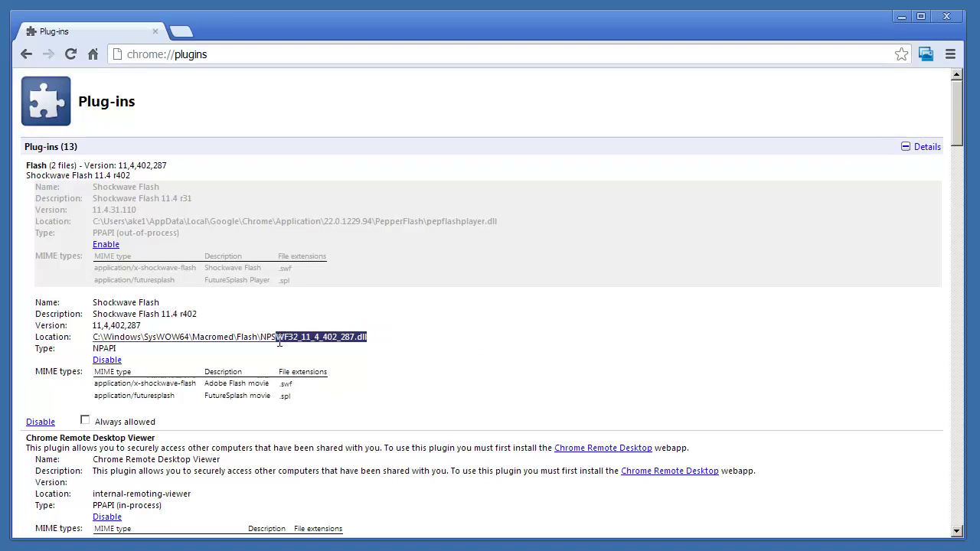
left_click(316, 337)
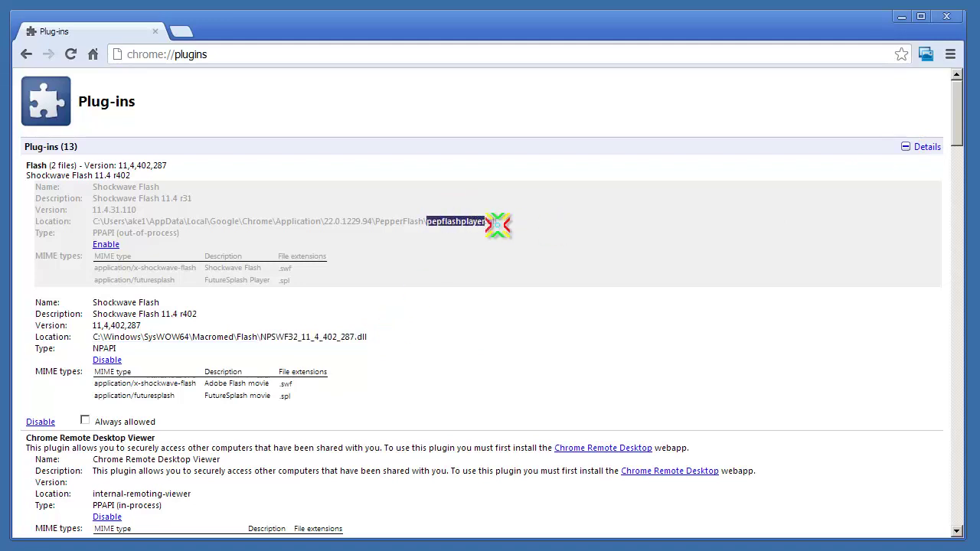
left_click(529, 222)
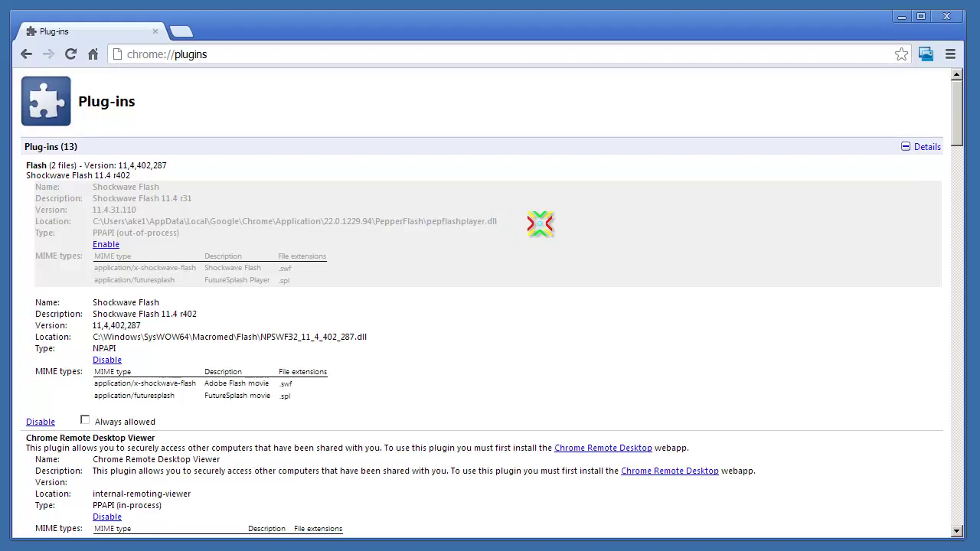
left_click(907, 146)
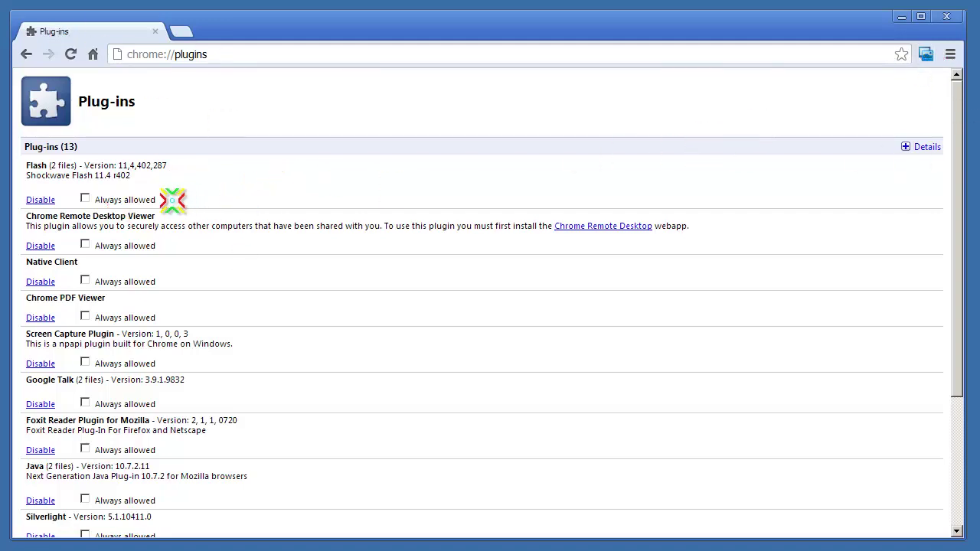
Step: Expand the plug-in details and highlight the disabled Pepper Flash 11.4.31.110 pepflashplayer path
left_click(906, 147)
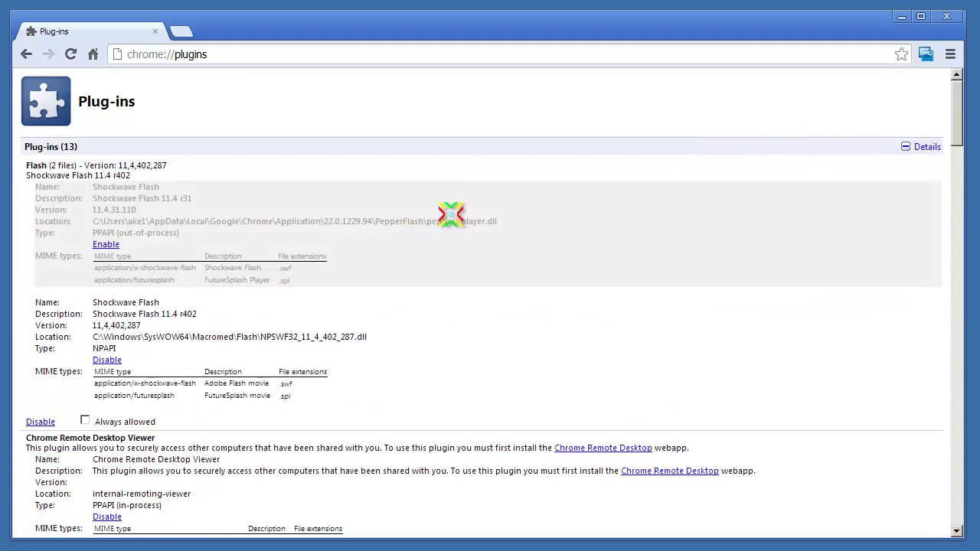
double_click(447, 221)
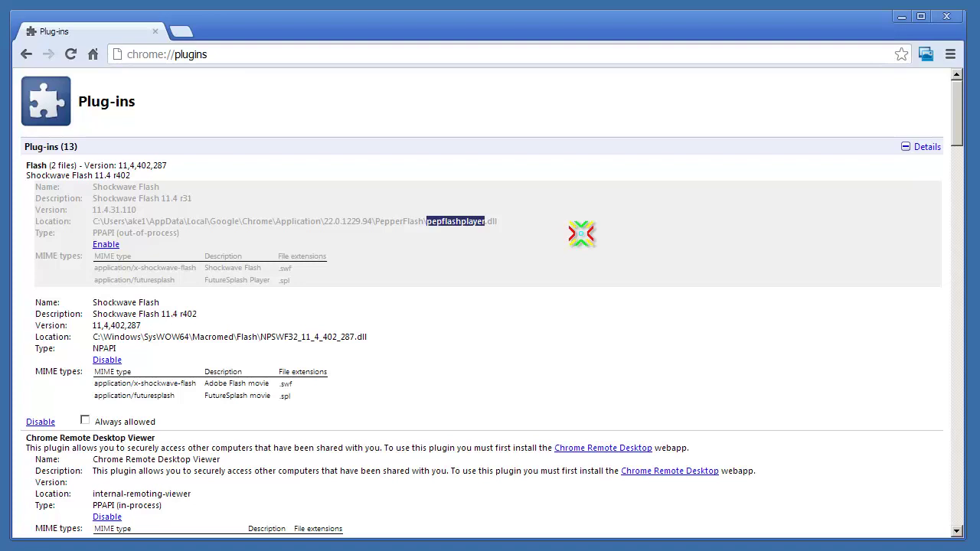
left_click(555, 237)
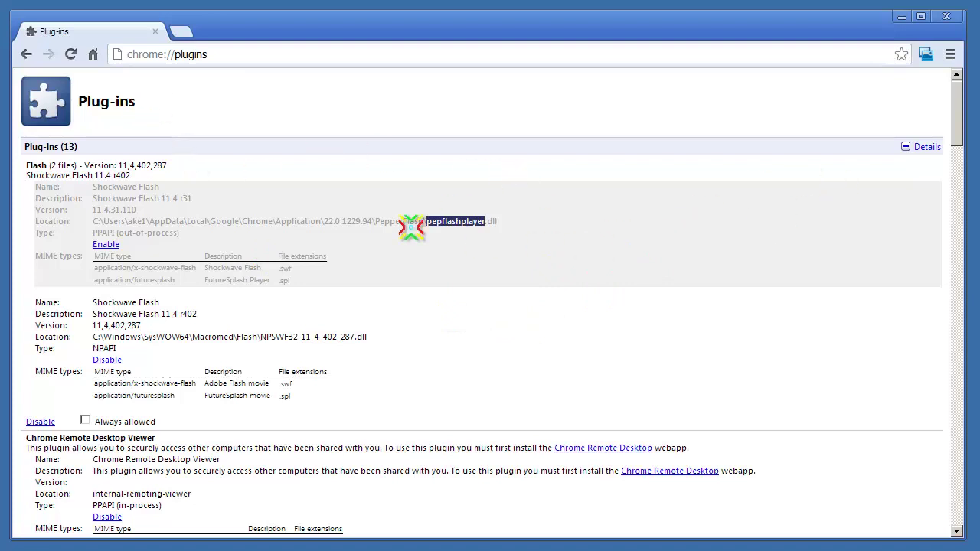
mouse_move(216, 221)
left_mouse_down()
mouse_move(467, 224)
mouse_move(350, 211)
mouse_move(215, 221)
mouse_move(513, 224)
mouse_move(173, 296)
mouse_move(342, 336)
left_mouse_up()
left_click(472, 221)
Step: Highlight the still-active NPAPI Flash 11,4,402,287 version and location rows
left_click(294, 331)
triple_click(294, 331)
left_click(601, 353)
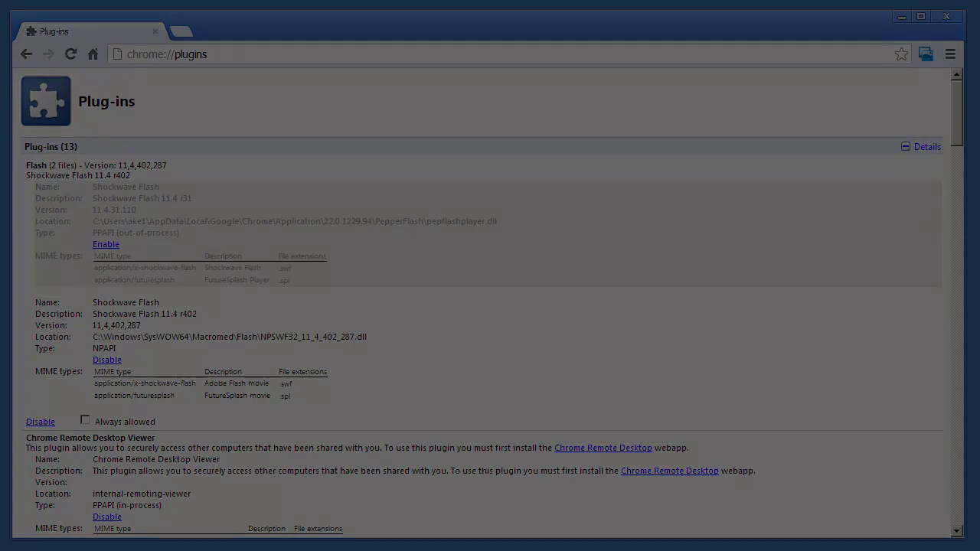